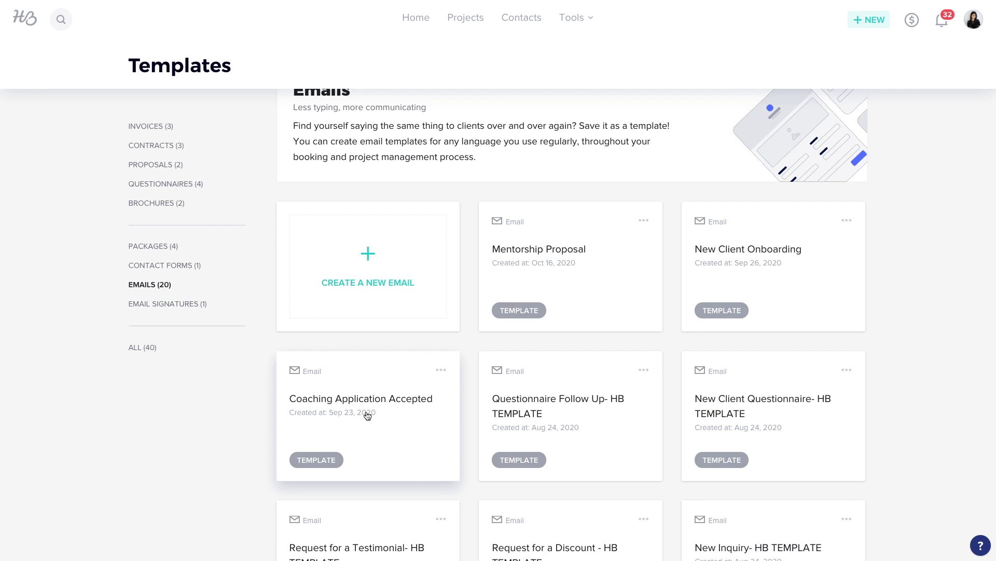
- Create a new email template with the subject "Coaching Application" and the greeting "Hi"
click(367, 413)
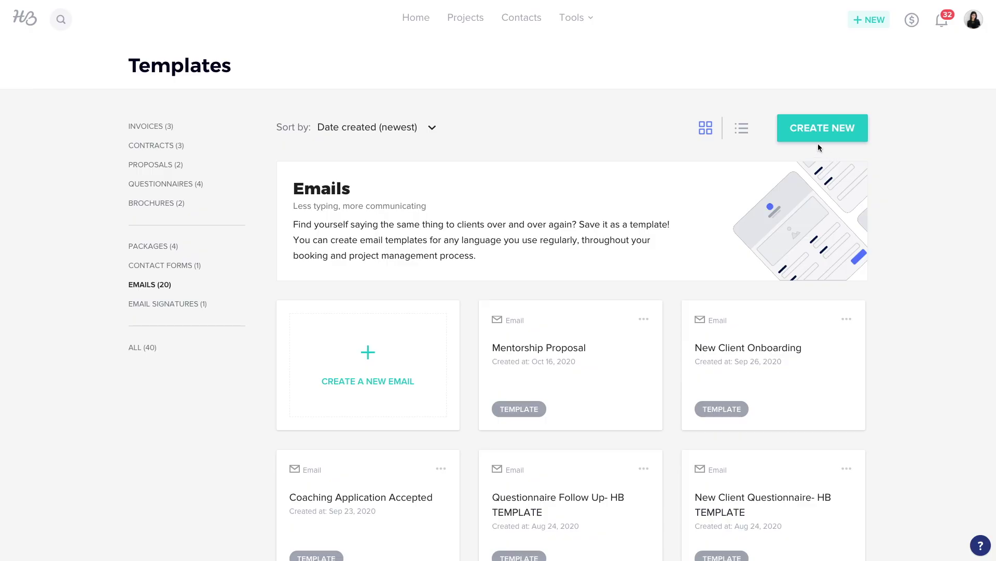
click(820, 140)
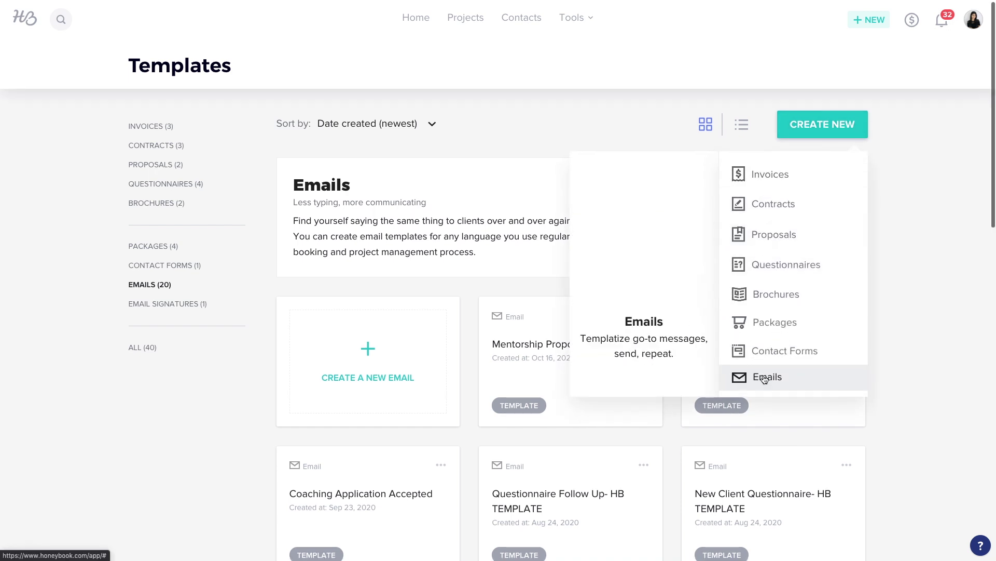
click(765, 380)
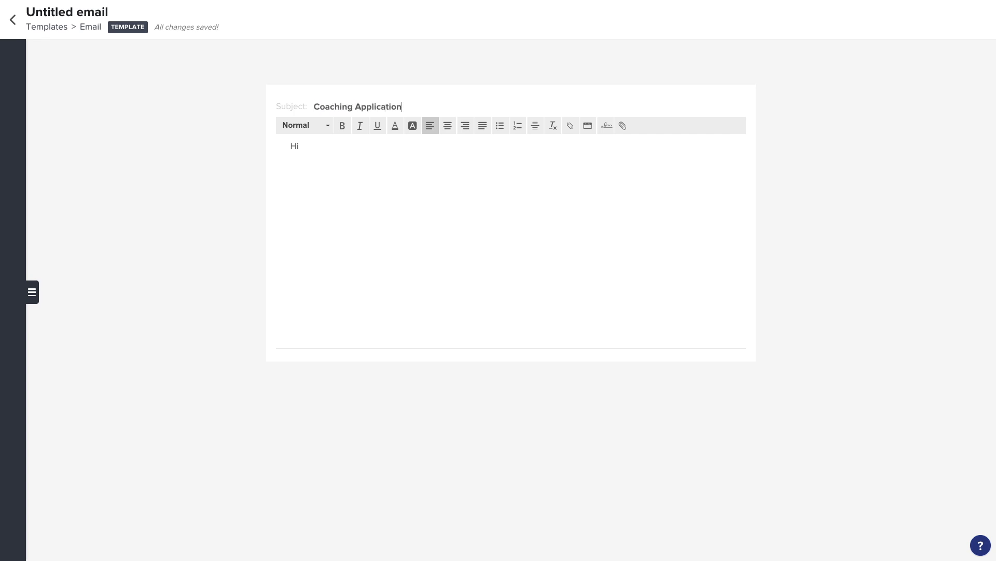
- Add the email signature below the greeting and insert the First Client First Name field after "Hi", followed by a comma
click(578, 142)
key(Return)
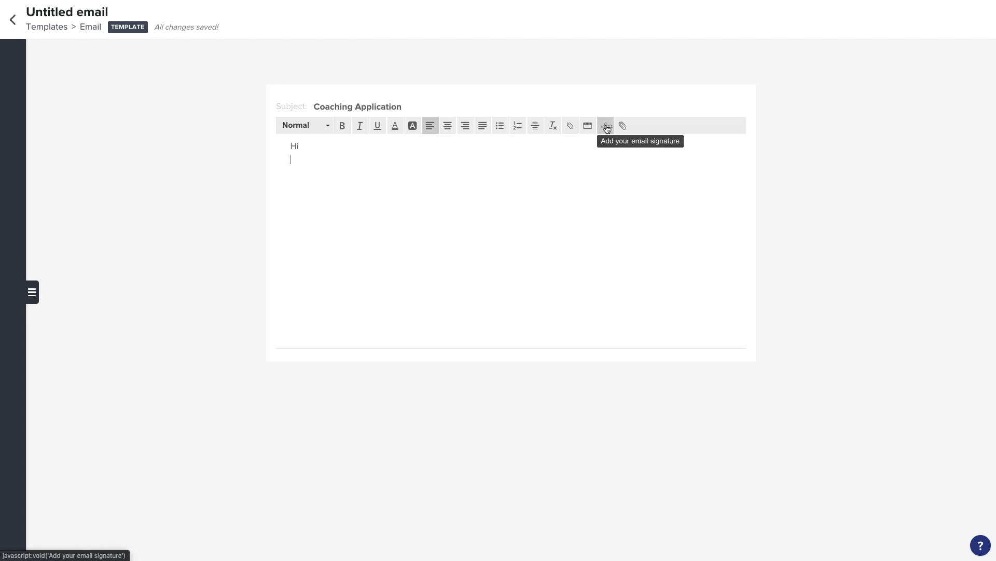
click(606, 129)
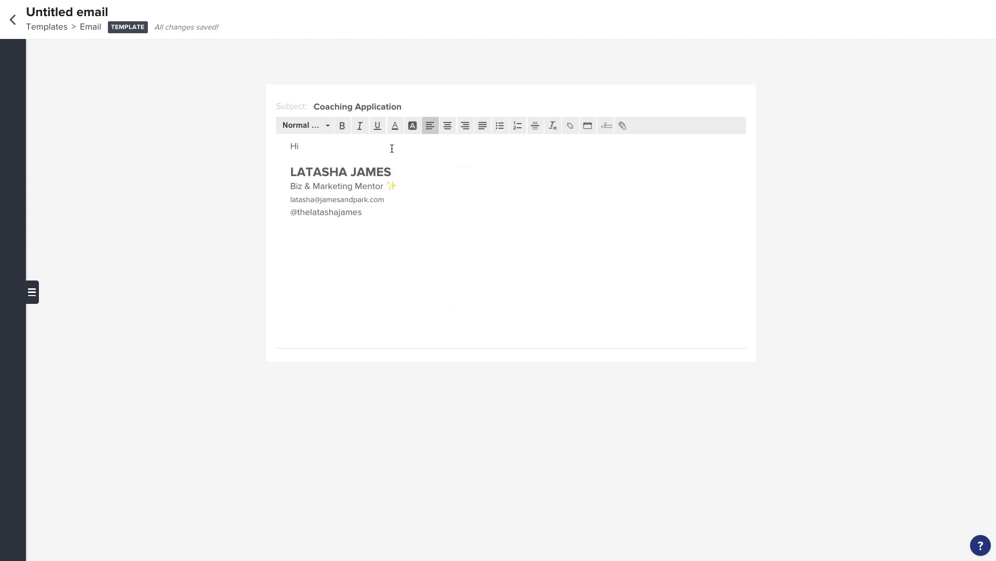
click(588, 126)
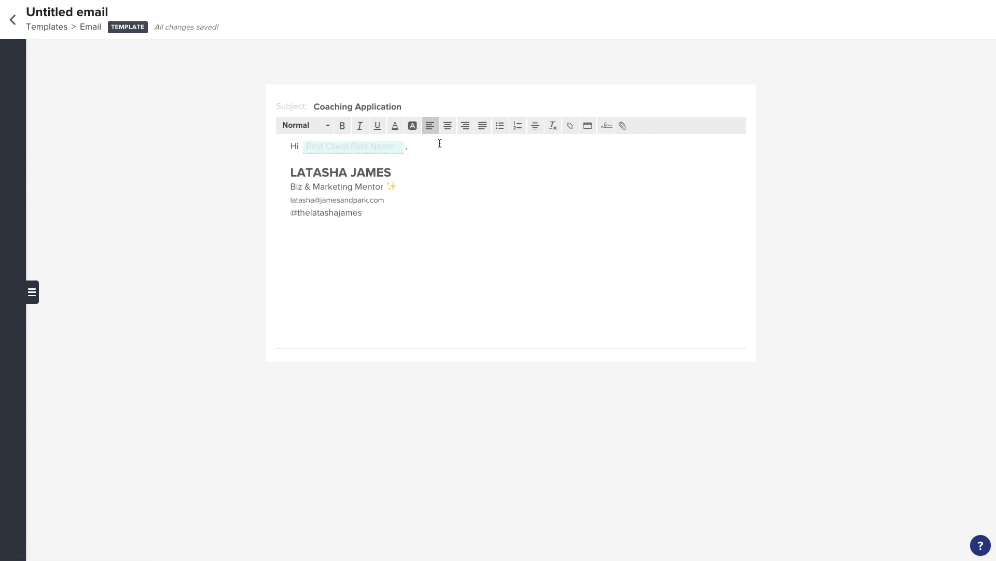
- Rename the untitled email template as Coaching App TEST
triple_click(60, 11)
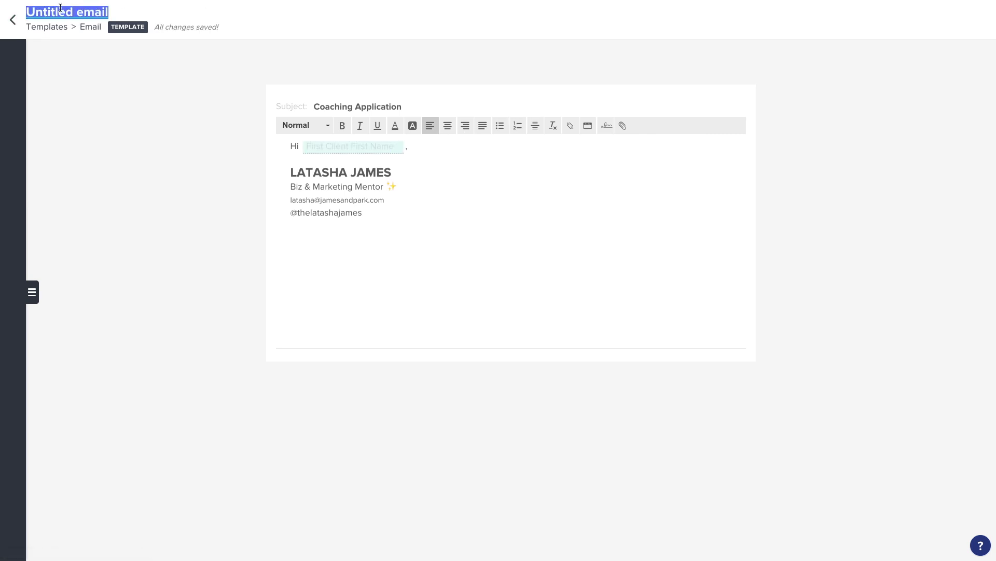
text(Coaching Application Accepted)
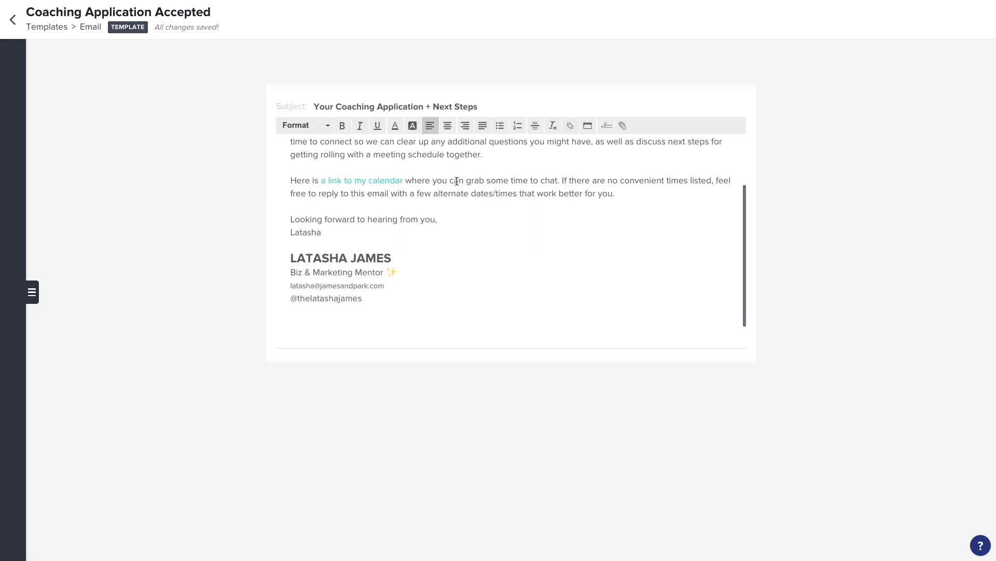
- Review the Coaching Application Accepted email and the General Contract template, and browse the invoice, contract, questionnaire and brochure templates
scroll(457, 181, up, 3)
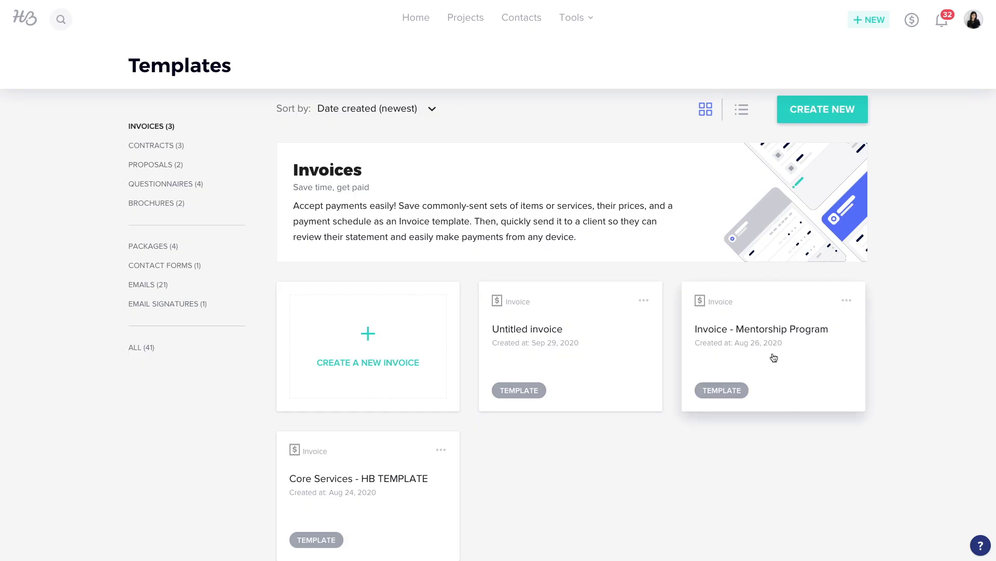
scroll(670, 349, down, 1)
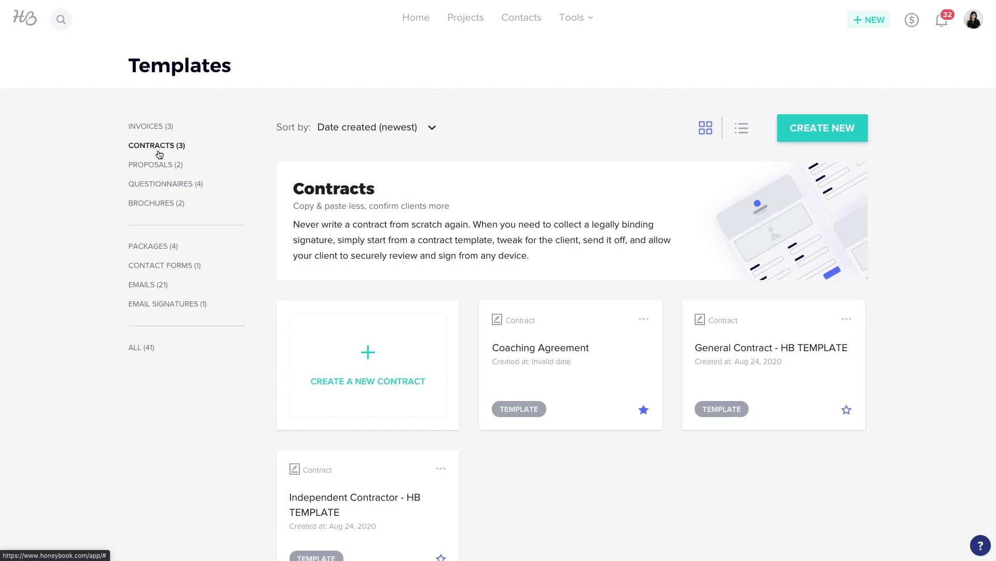
scroll(717, 360, down, 2)
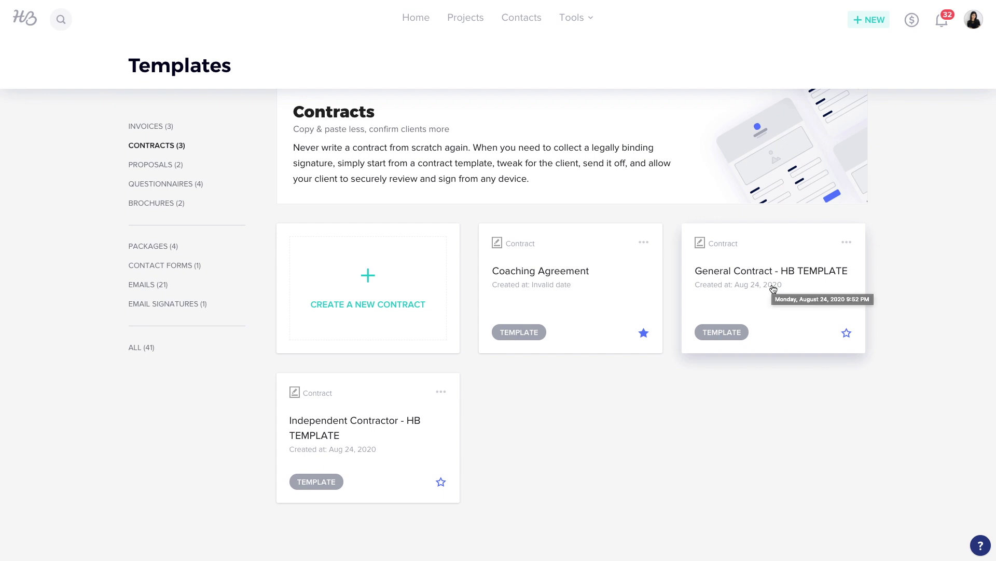
click(773, 289)
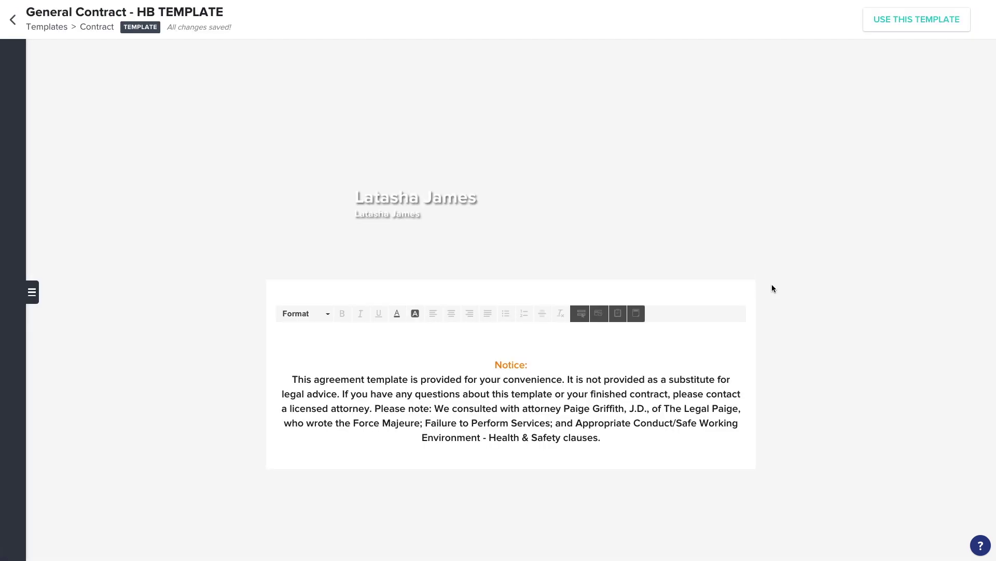
scroll(617, 302, down, 20)
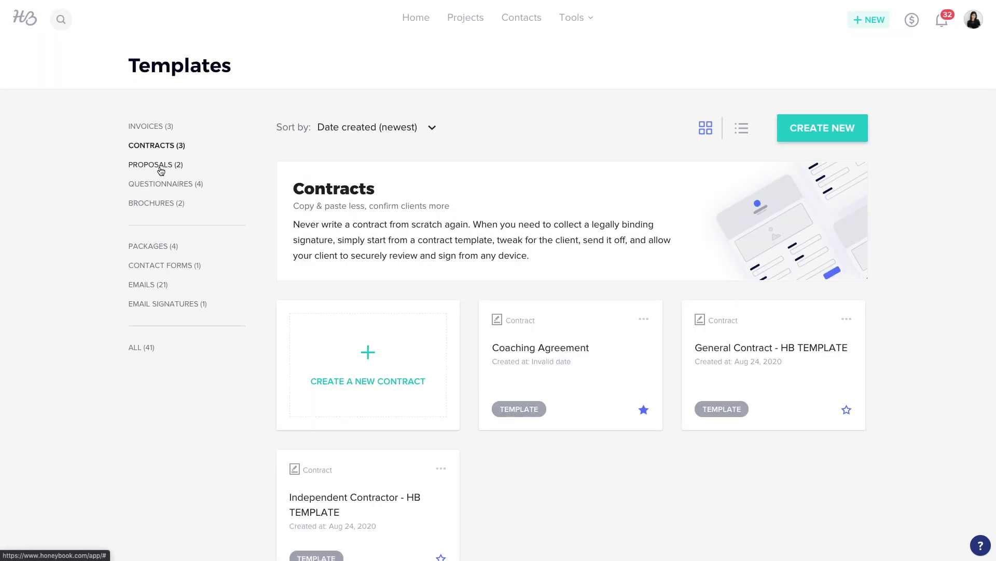
click(164, 184)
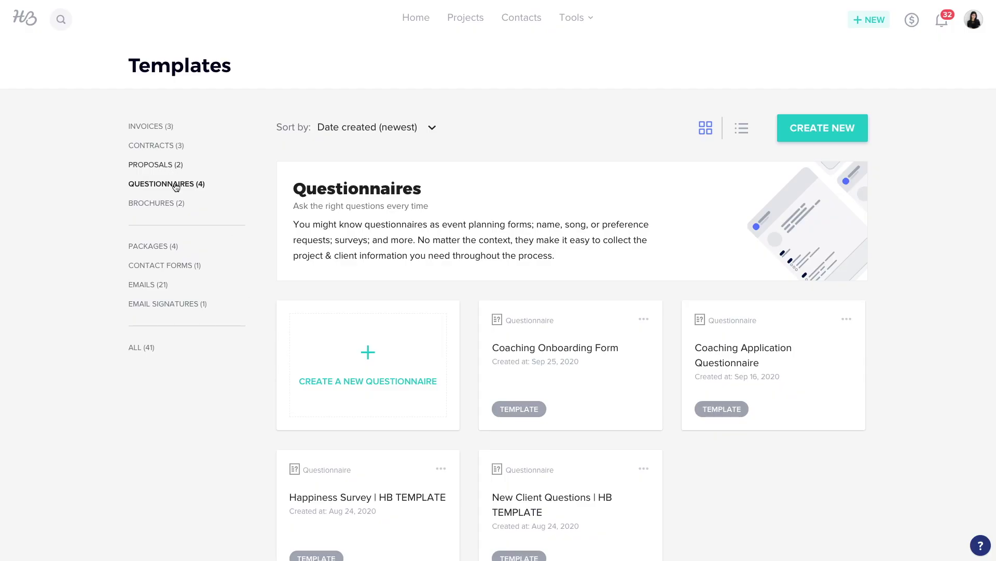
click(178, 203)
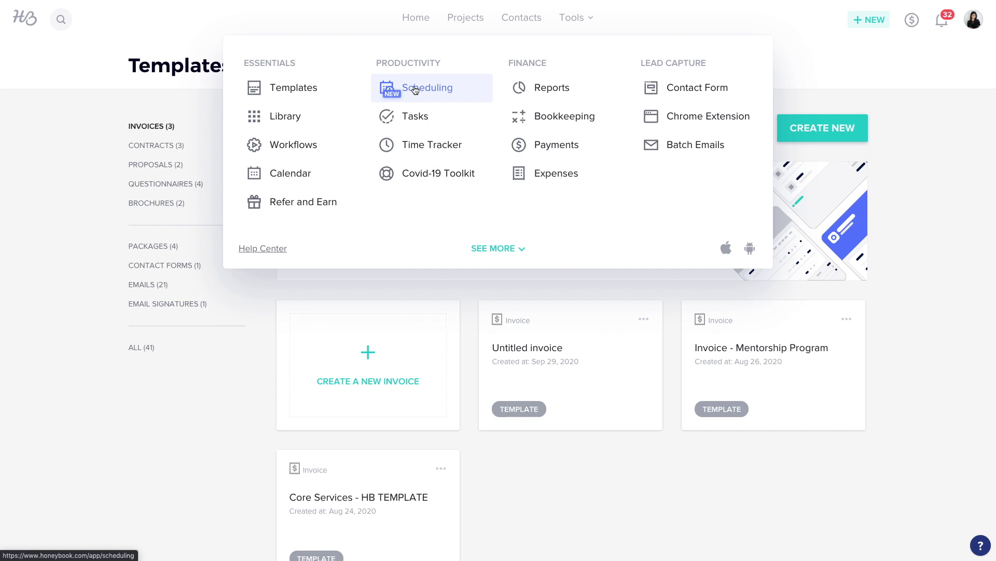
- Open Scheduling and examine the availability options of the Coaching Call slot on Tuesday, October 13
click(413, 89)
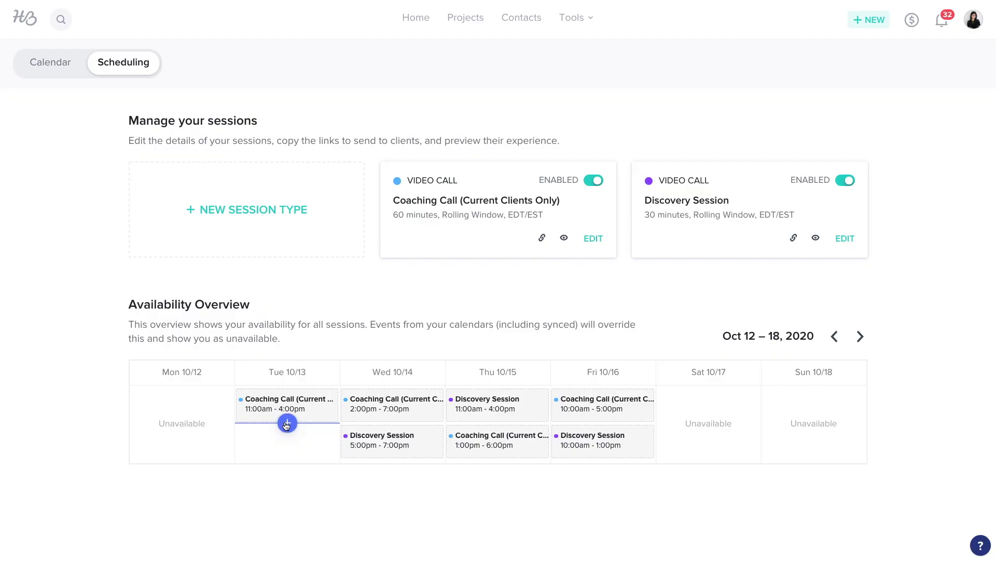
mouse_move(328, 410)
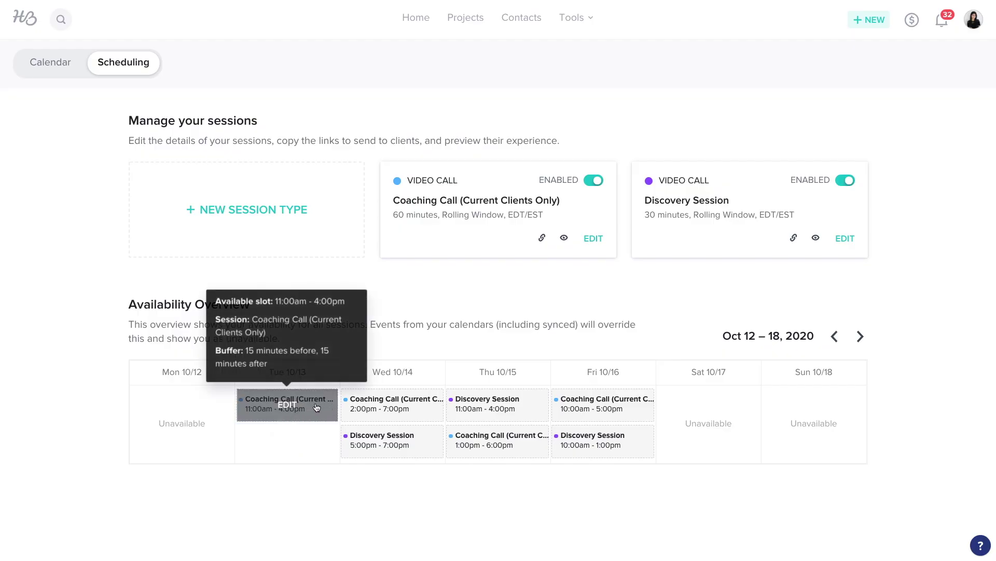
click(288, 404)
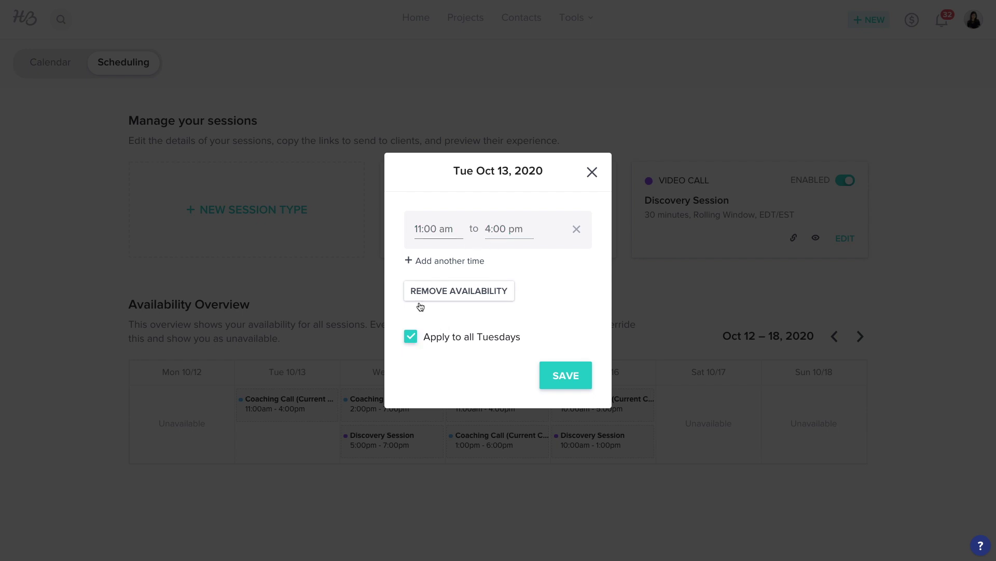
click(592, 171)
- Go to the week of November 23–29, 2020 and remove availability for Thursday, November 26 only, without applying it to all Thursdays
click(860, 338)
click(859, 339)
click(860, 338)
click(859, 338)
click(860, 338)
click(860, 338)
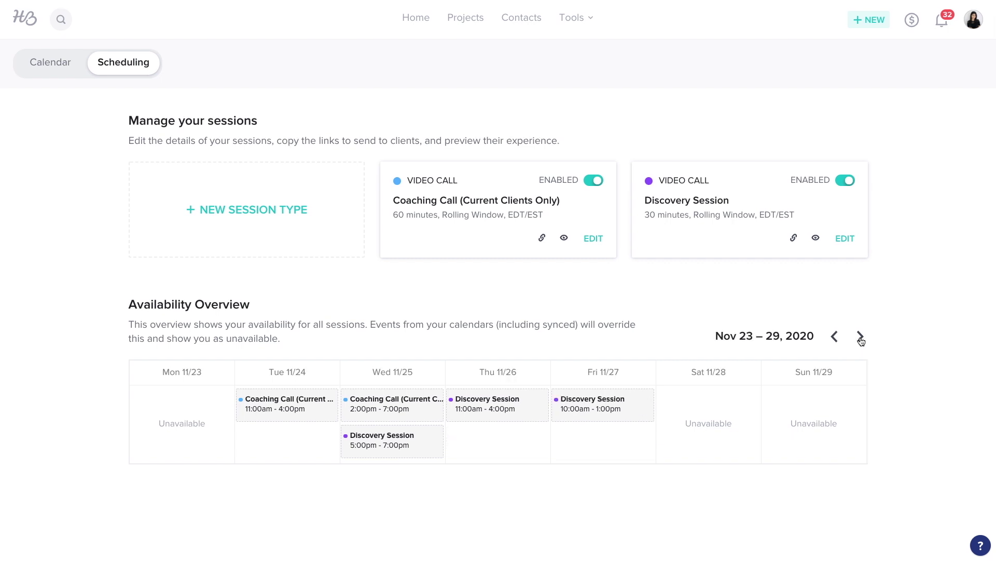
mouse_move(508, 410)
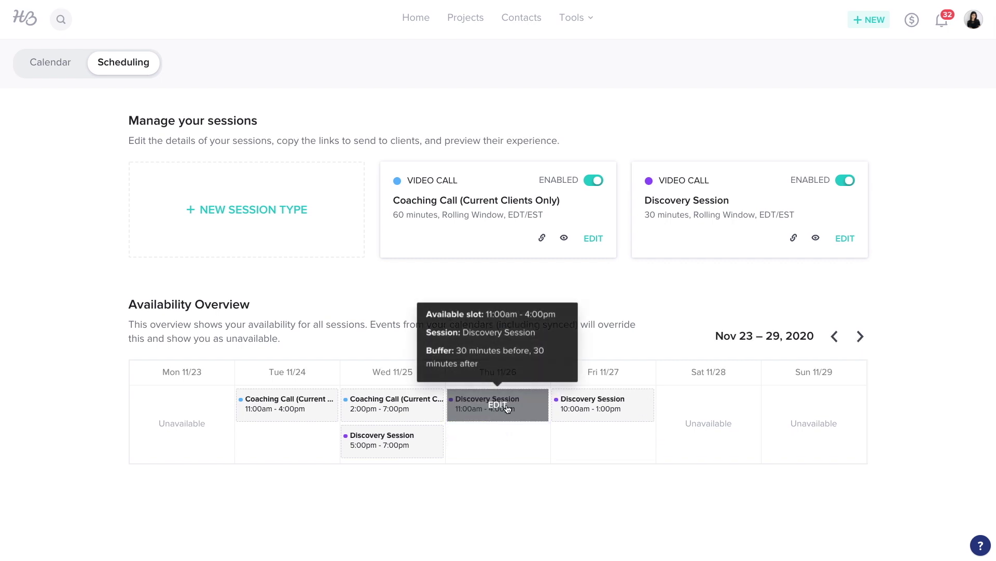
click(506, 409)
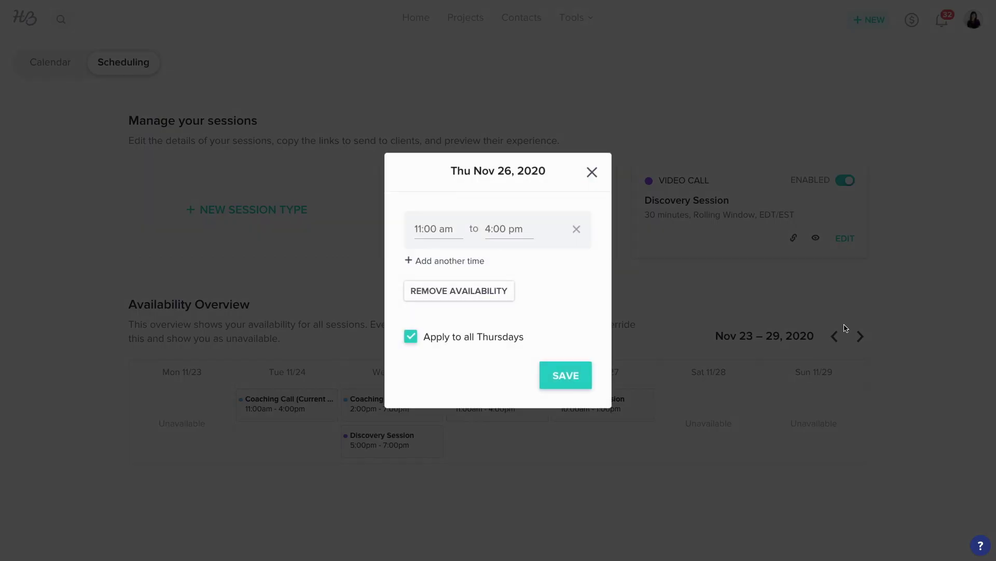
click(456, 298)
click(433, 338)
click(564, 375)
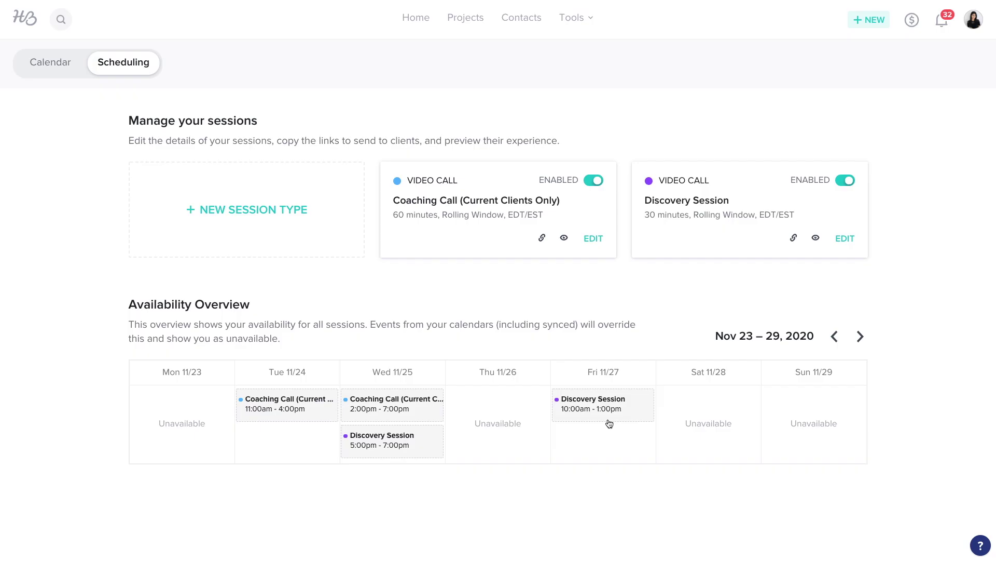
- Remove availability for Friday, November 27 only, without applying it to all Fridays, and save the change
click(605, 406)
click(410, 336)
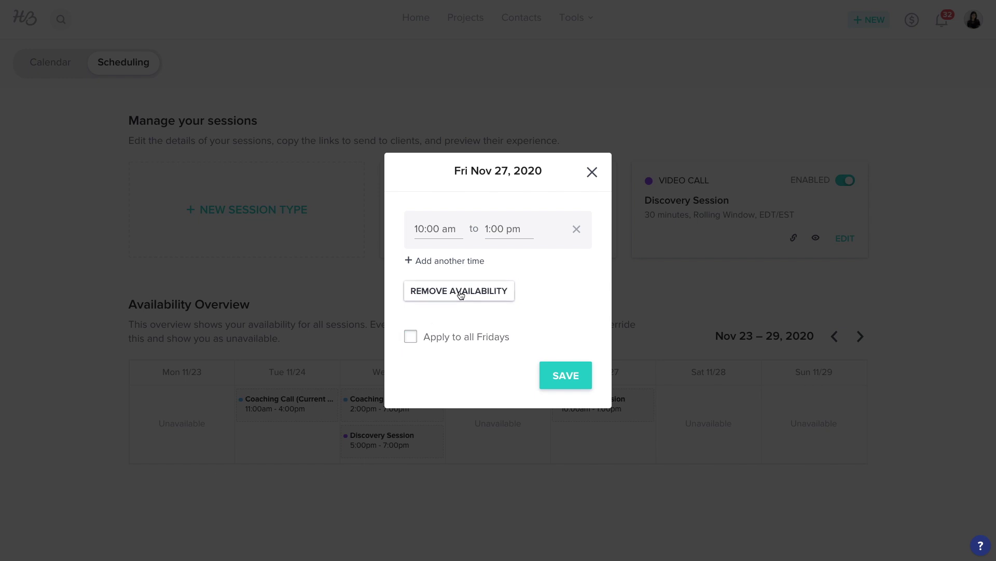
click(460, 294)
click(555, 381)
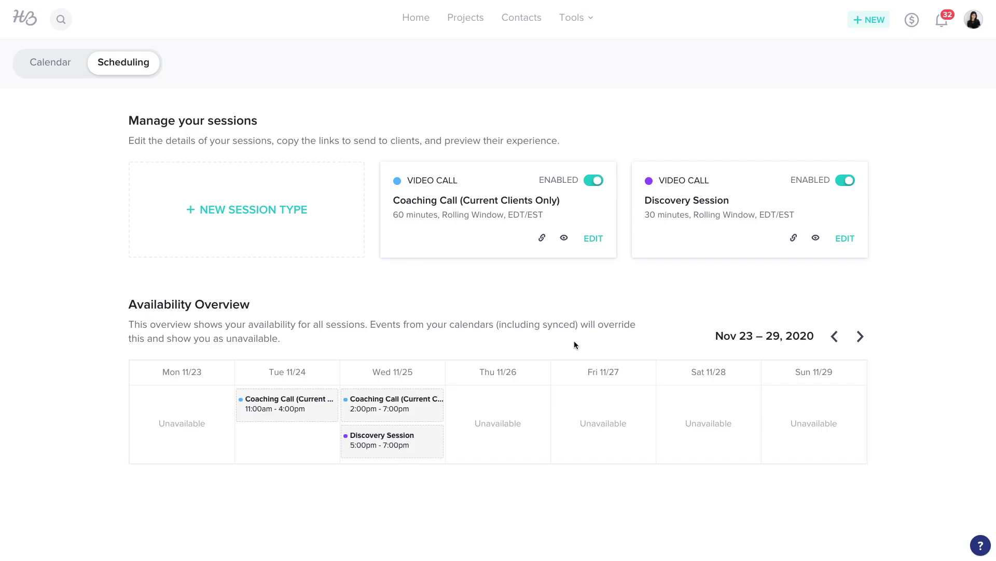
- Preview the Discovery Session booking page, trying October 28 and several time slots on November 5, including 12:00 PM and 01:30 PM
click(816, 238)
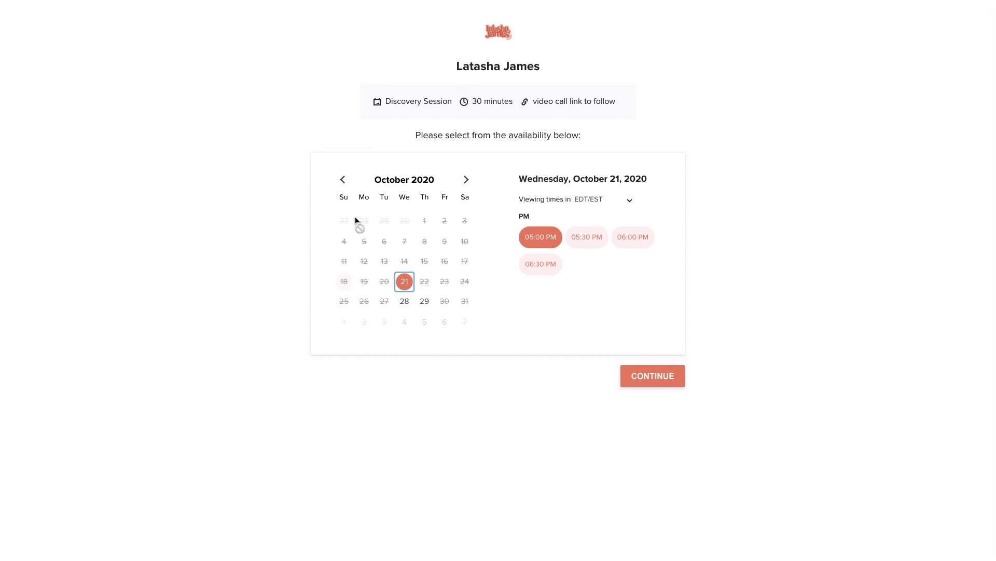
key(Down)
key(Return)
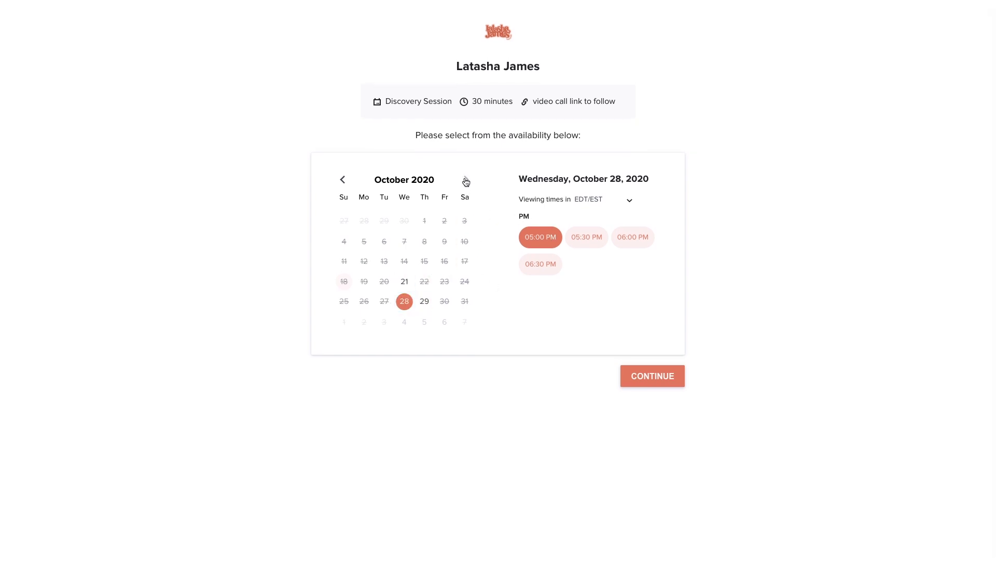
click(466, 179)
click(429, 225)
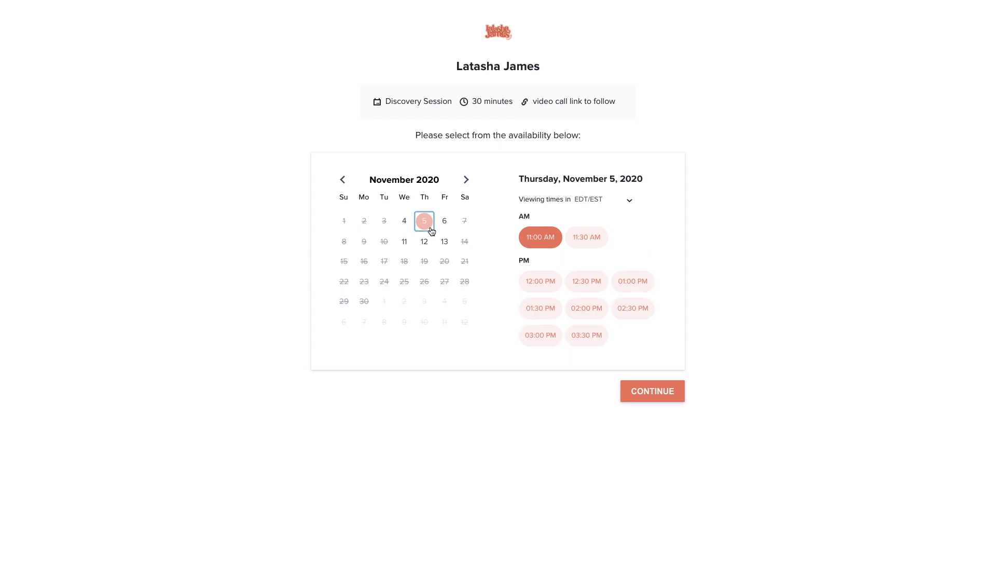
click(592, 237)
click(543, 285)
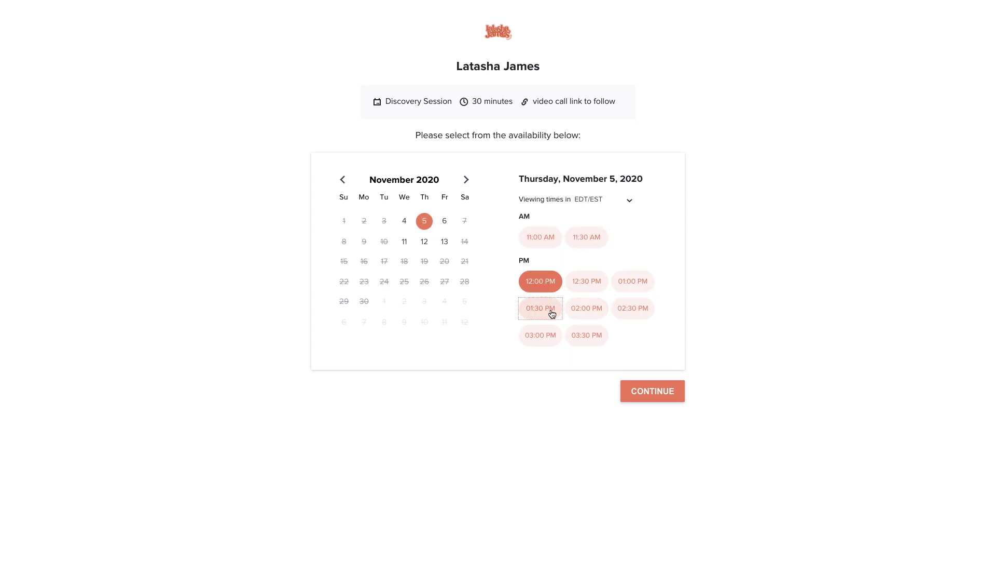
click(552, 314)
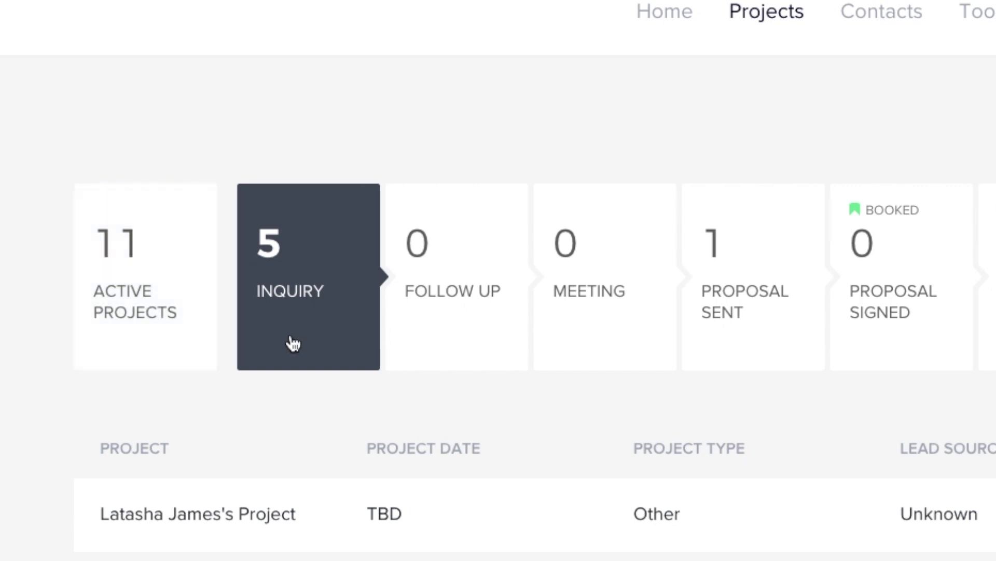
- Open the project in the Inquiry stage that has a TBD date and start a new message to its client
scroll(483, 353, down, 1)
scroll(483, 353, up, 1)
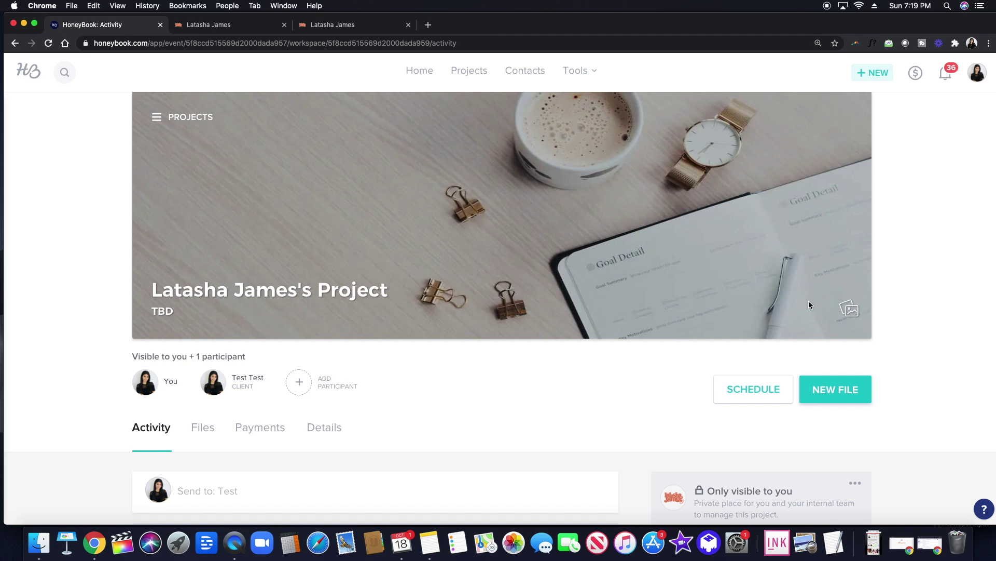
scroll(306, 375, down, 2)
click(268, 372)
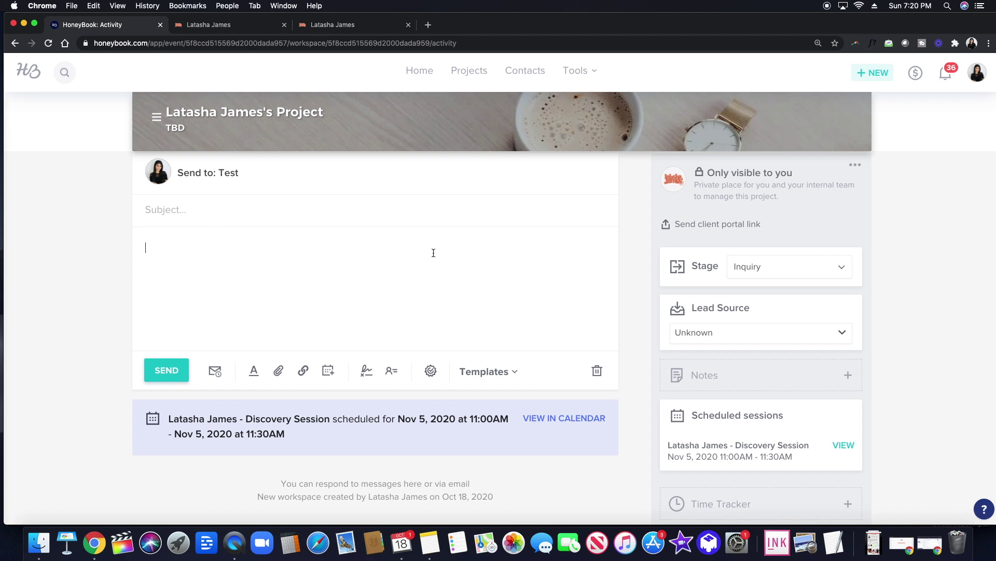
- Fill the message with the Coaching Application Accepted email template
click(498, 378)
scroll(511, 363, down, 10)
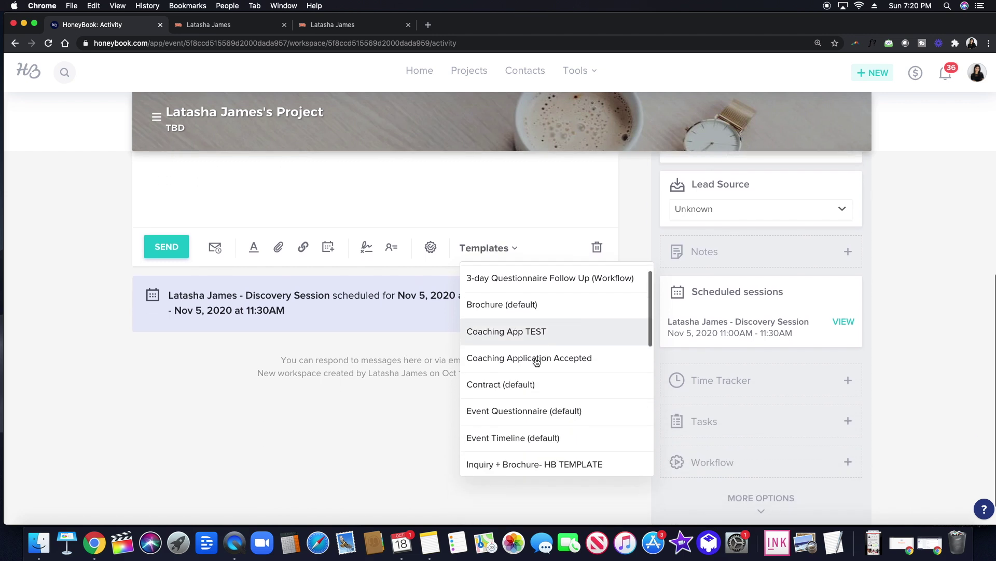
scroll(535, 362, down, 5)
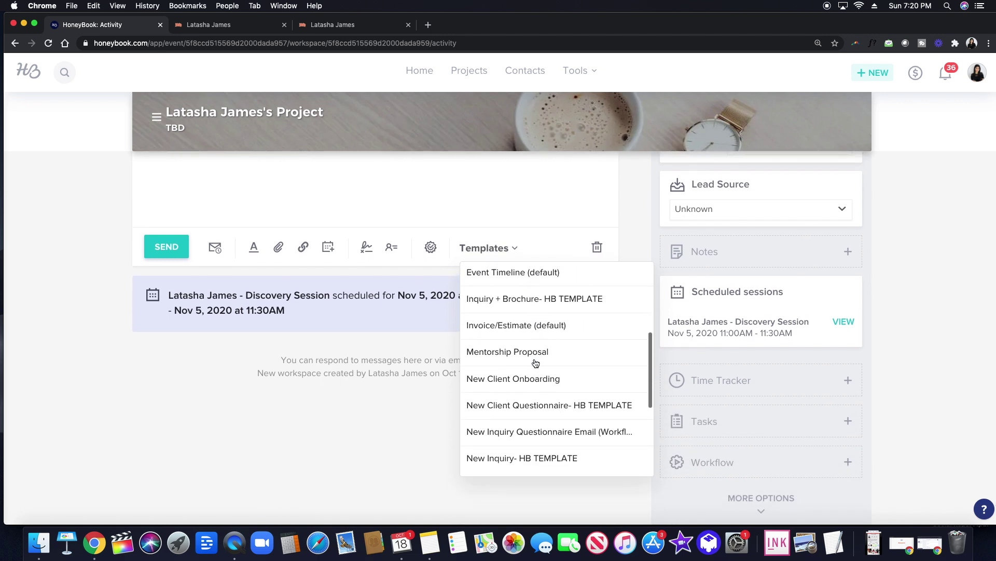
scroll(535, 362, down, 1)
scroll(540, 361, up, 6)
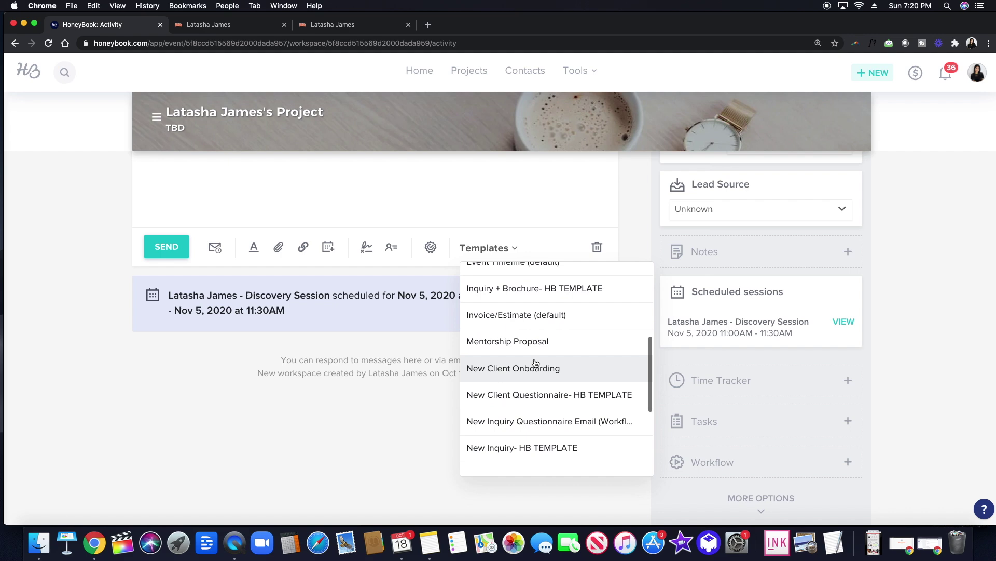
click(551, 323)
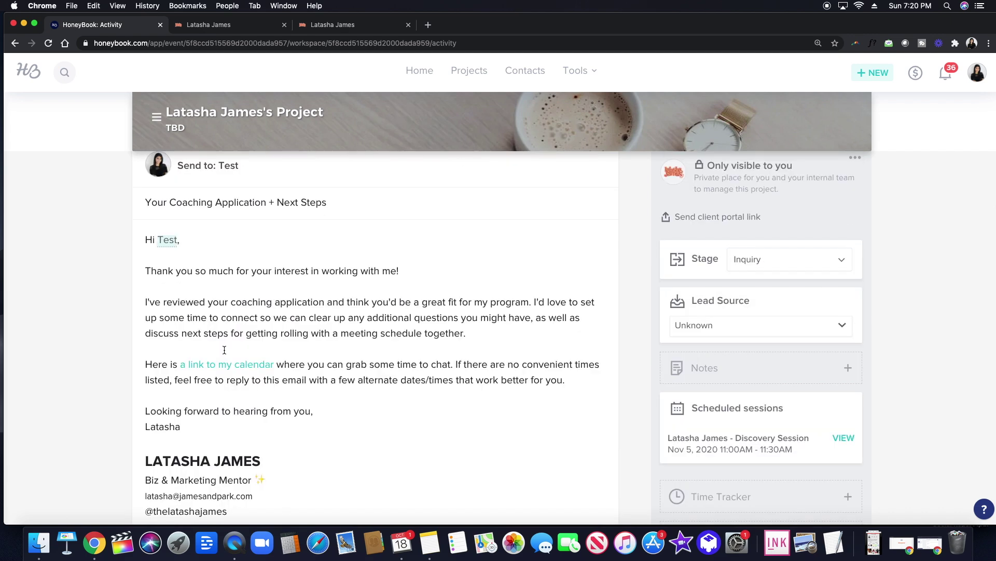
- Review the filled-in email down to its signature
scroll(224, 349, down, 5)
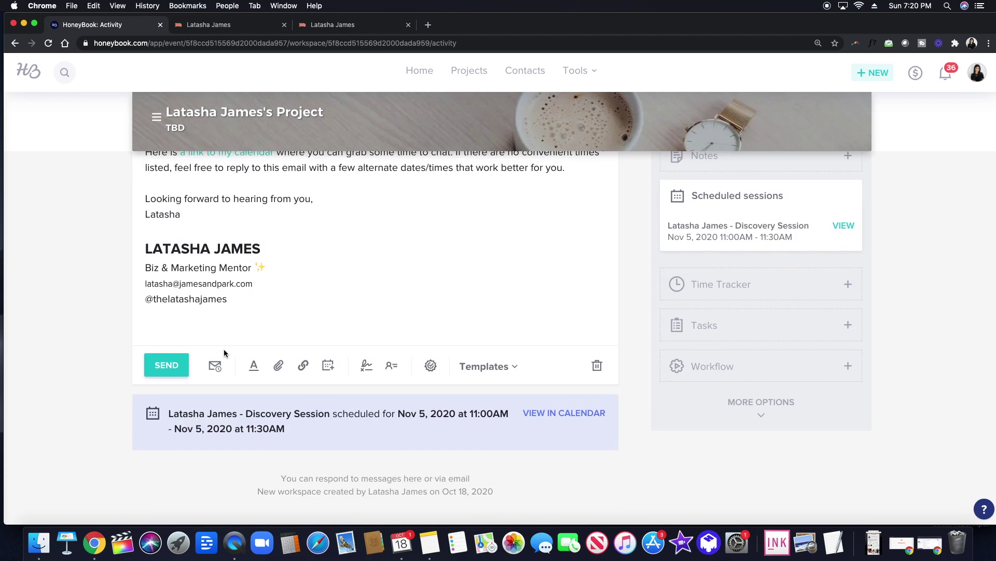
scroll(223, 349, up, 1)
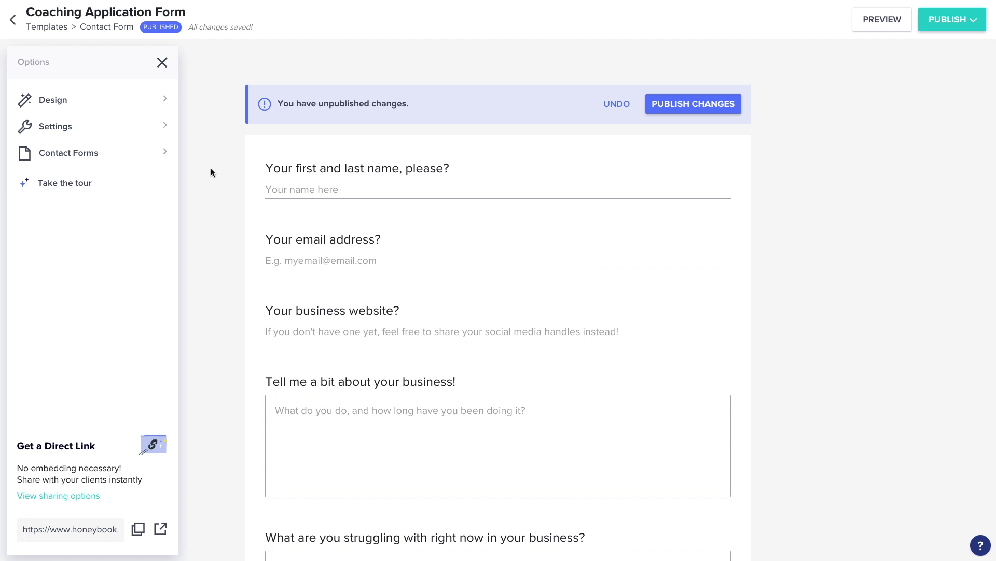
- Review the questions in the Coaching Application Form, from name and email to business goals and the financial investment question
scroll(211, 172, down, 3)
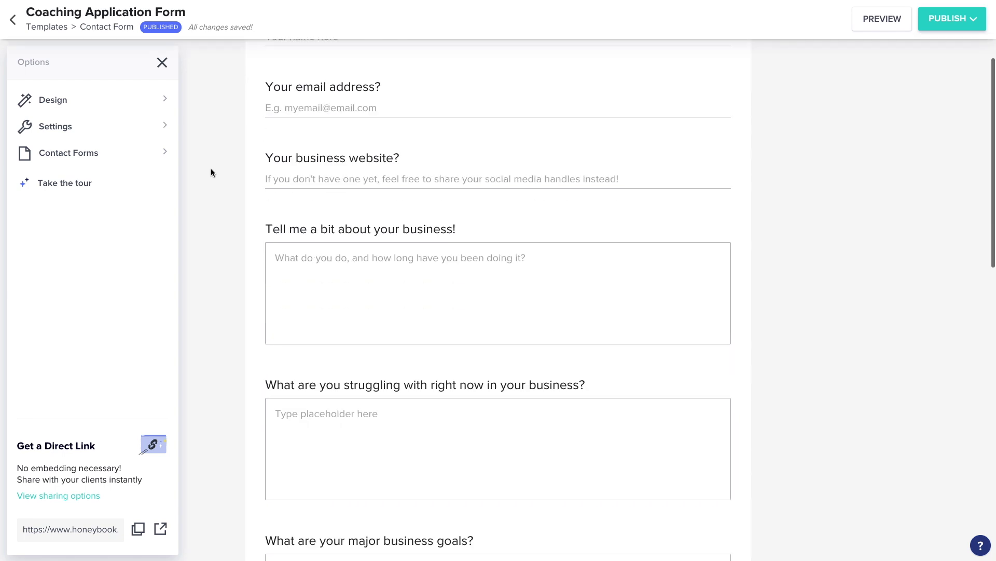
scroll(210, 173, down, 8)
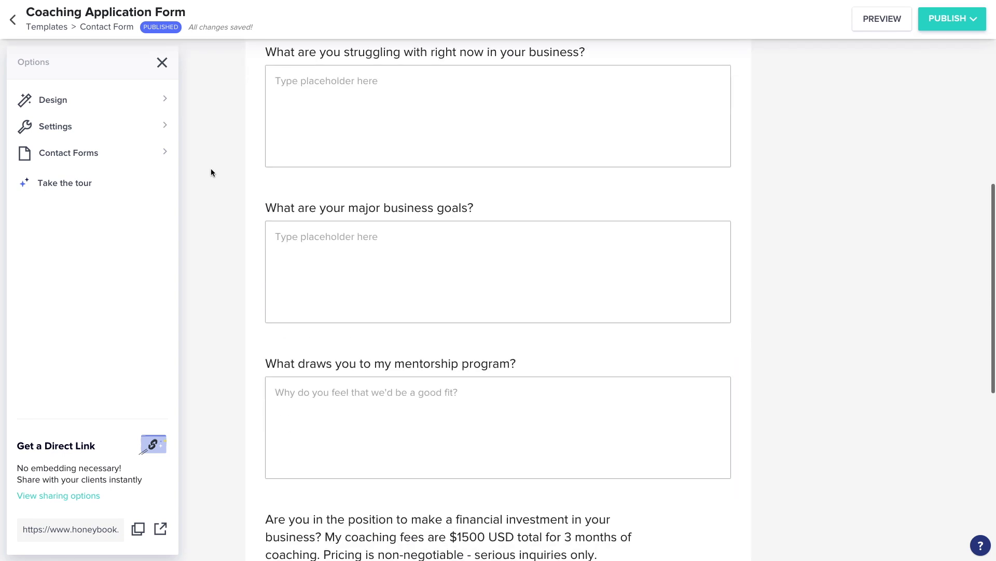
scroll(211, 172, down, 2)
scroll(211, 173, up, 12)
scroll(211, 172, up, 1)
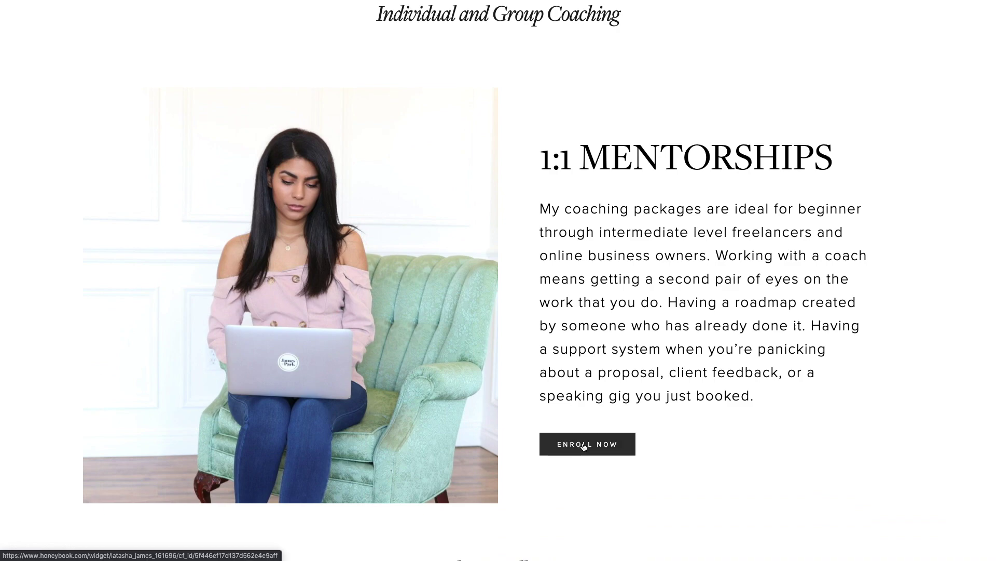
- Open the enrollment form for 1:1 Mentorships, enter the applicant's name, and open the choices for how they heard about the coach
click(584, 446)
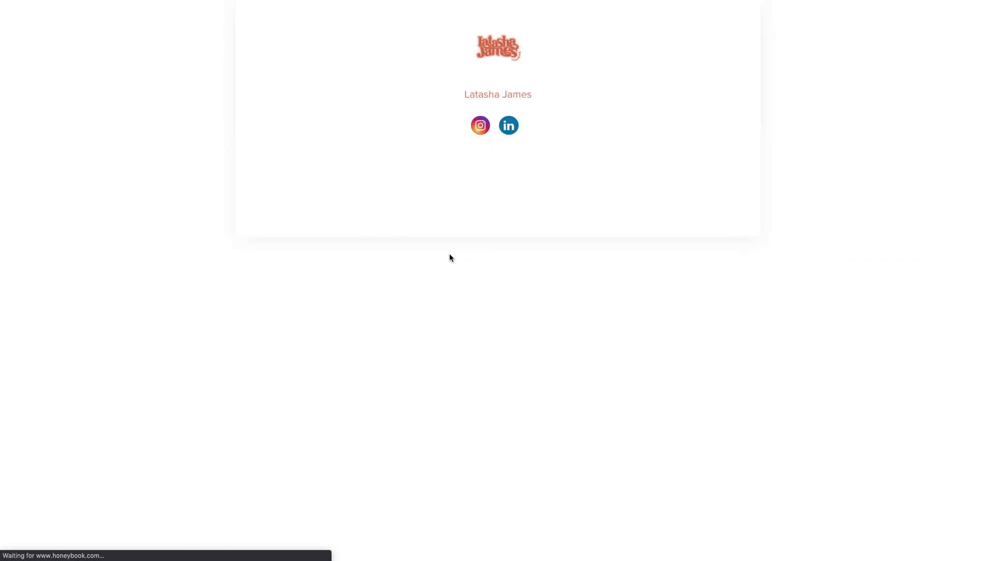
text(atasha)
key(Tab)
scroll(411, 497, down, 15)
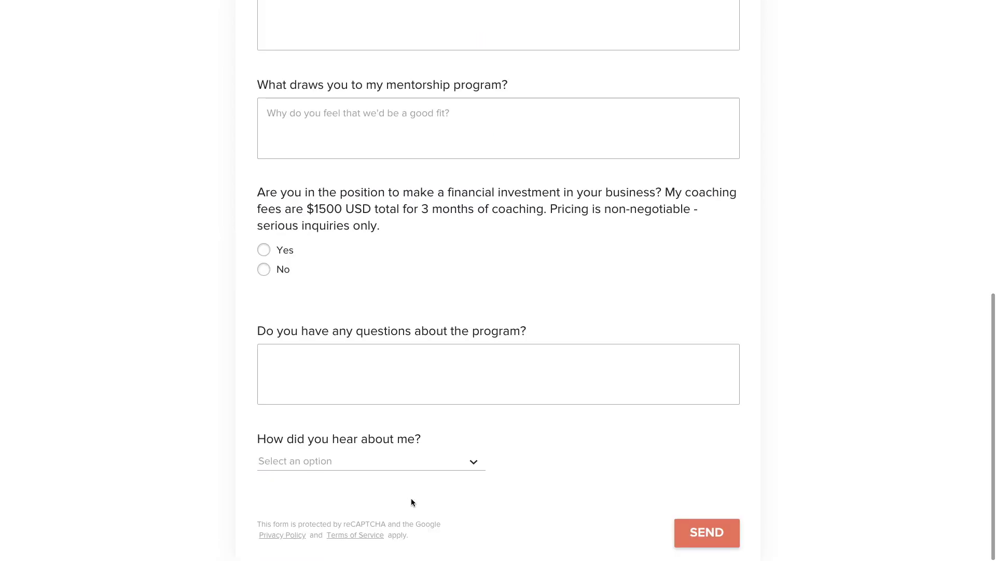
click(404, 468)
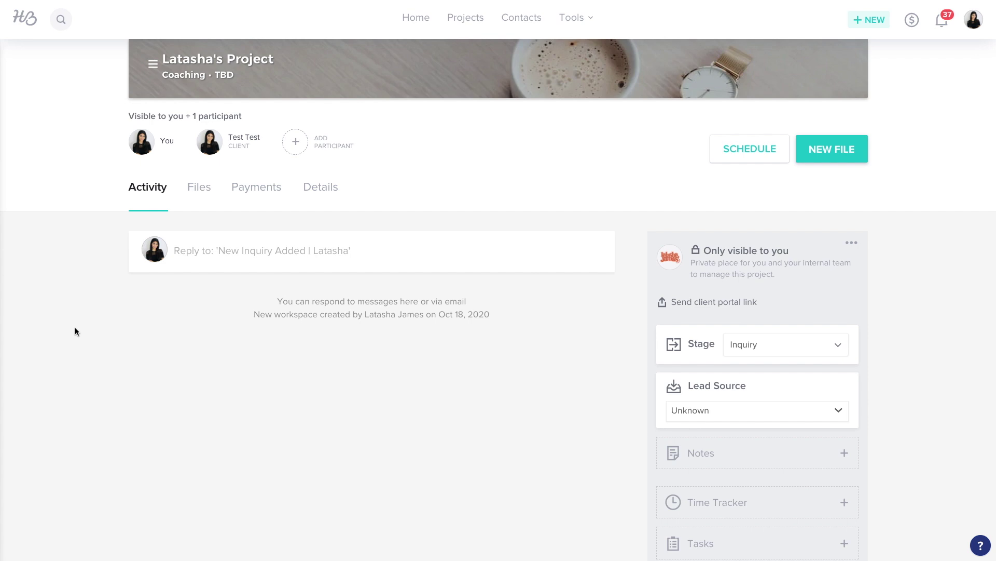
- Read the new inquiry's form answers and fill the reply with the Coaching Application Accepted email template
scroll(304, 388, down, 4)
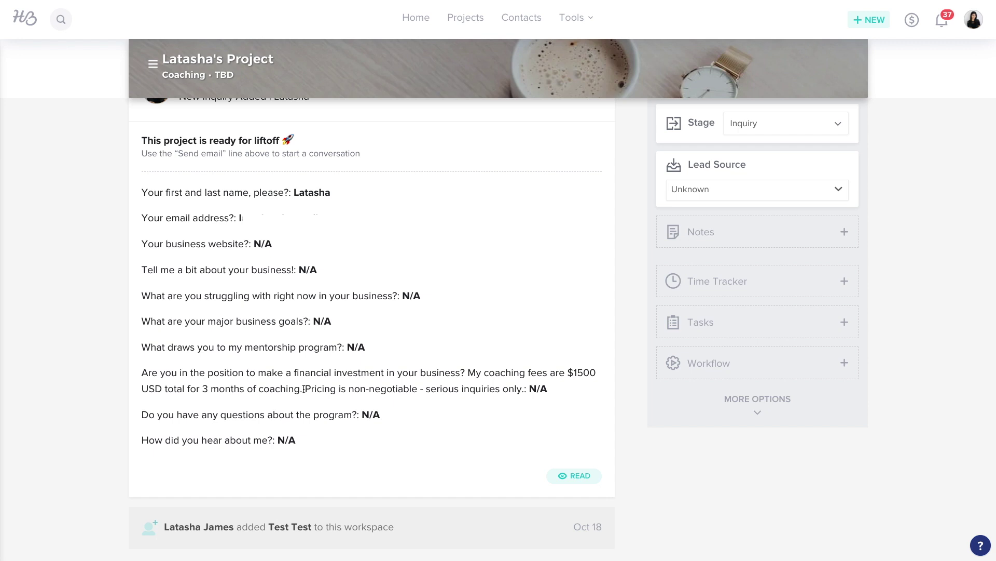
scroll(303, 389, up, 7)
click(493, 414)
scroll(538, 458, down, 2)
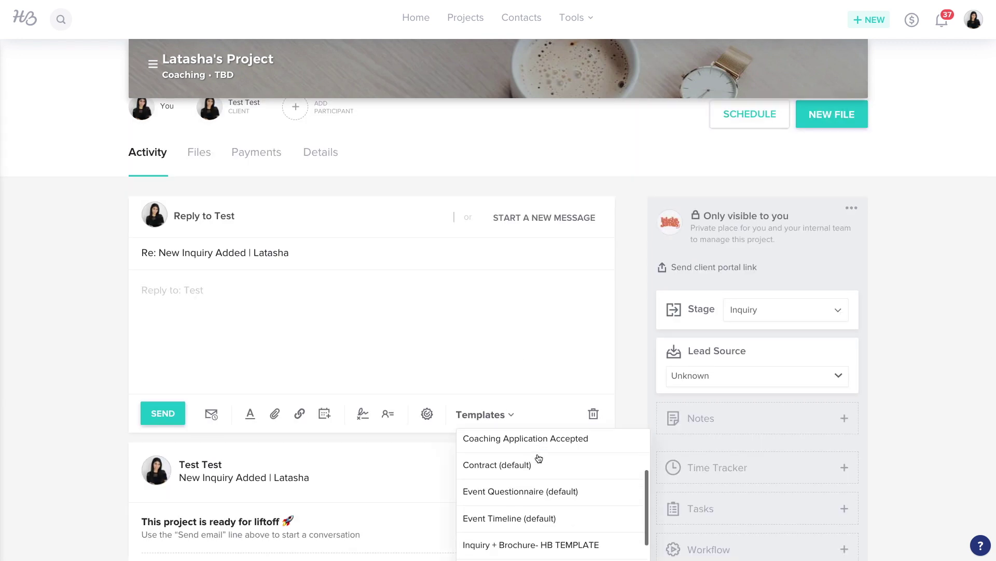
click(494, 439)
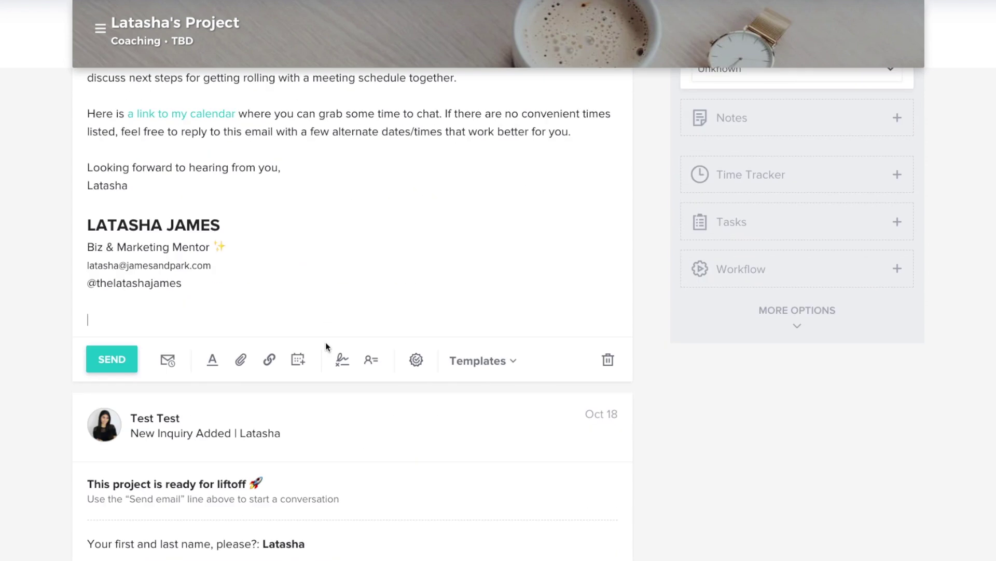
scroll(326, 342, up, 4)
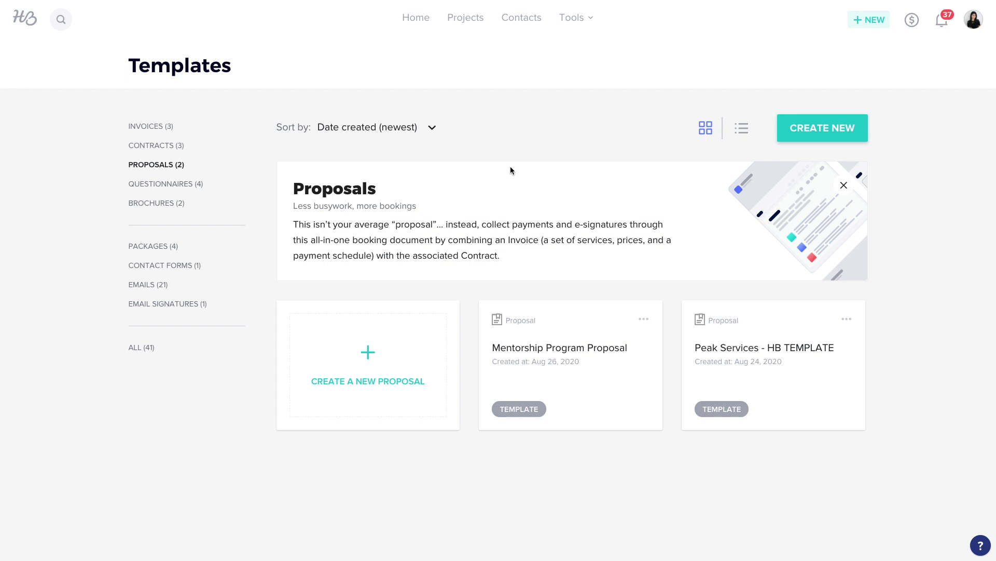
- Create a proposal in the project from the Mentorship Program Proposal template and look over its items and discount option
click(577, 17)
click(630, 489)
click(601, 375)
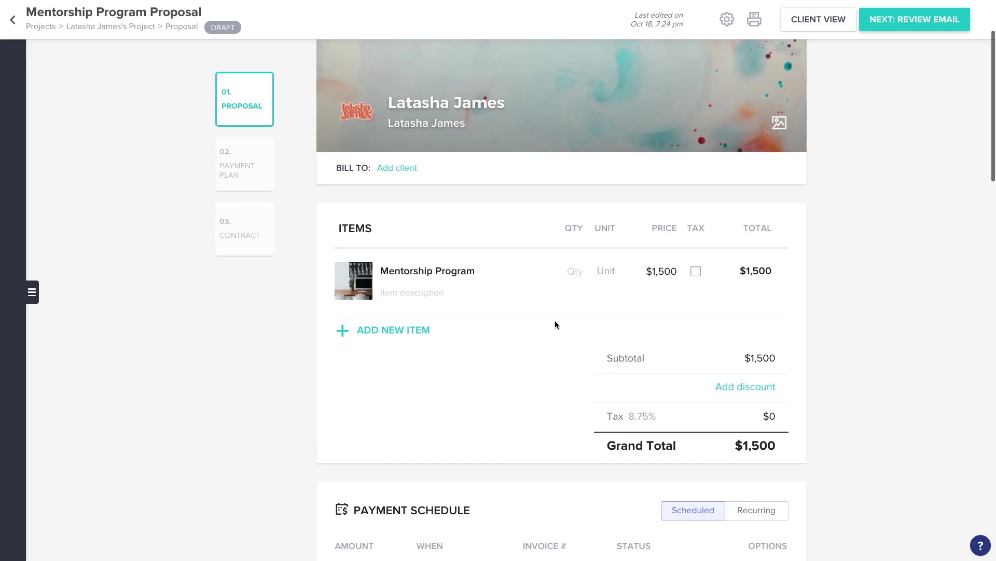
scroll(593, 316, down, 2)
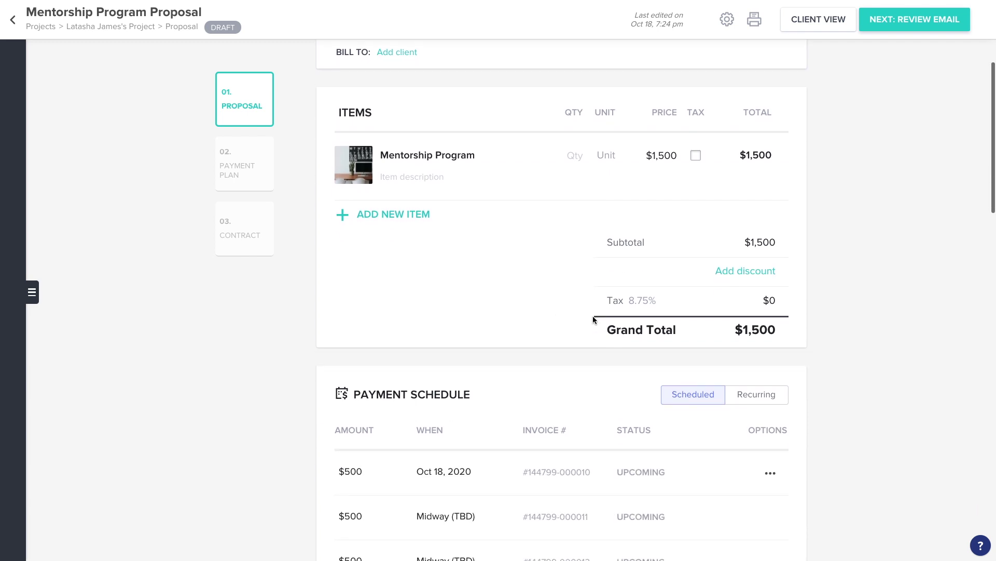
click(736, 271)
- Delete the two Midway payments from the proposal's payment schedule
scroll(301, 275, down, 2)
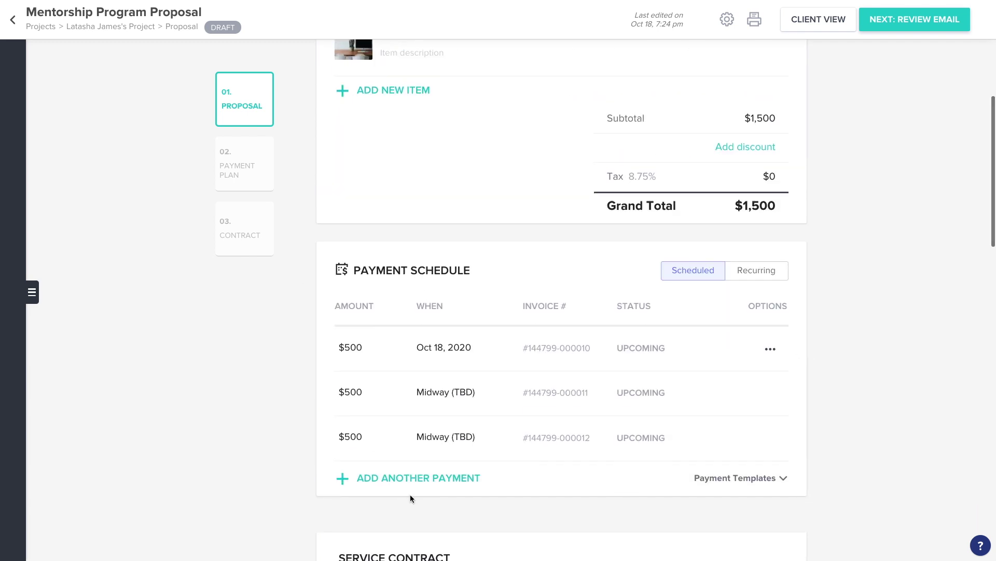
click(802, 430)
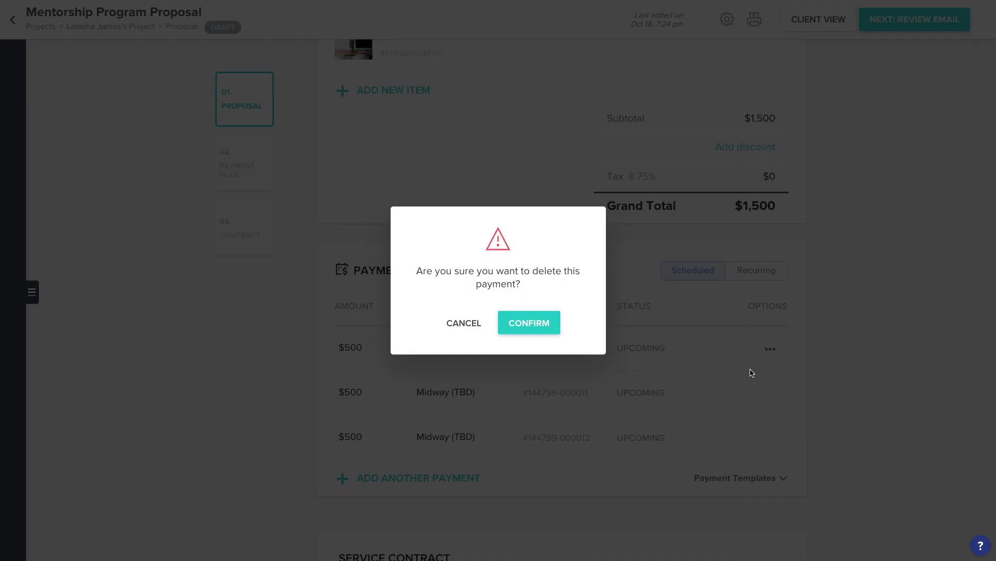
click(545, 326)
click(802, 394)
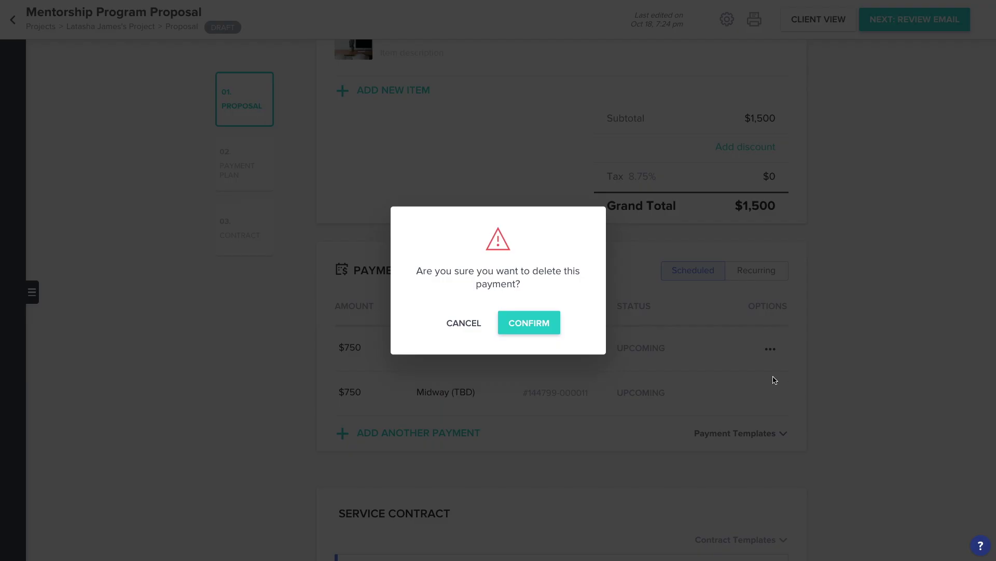
click(541, 320)
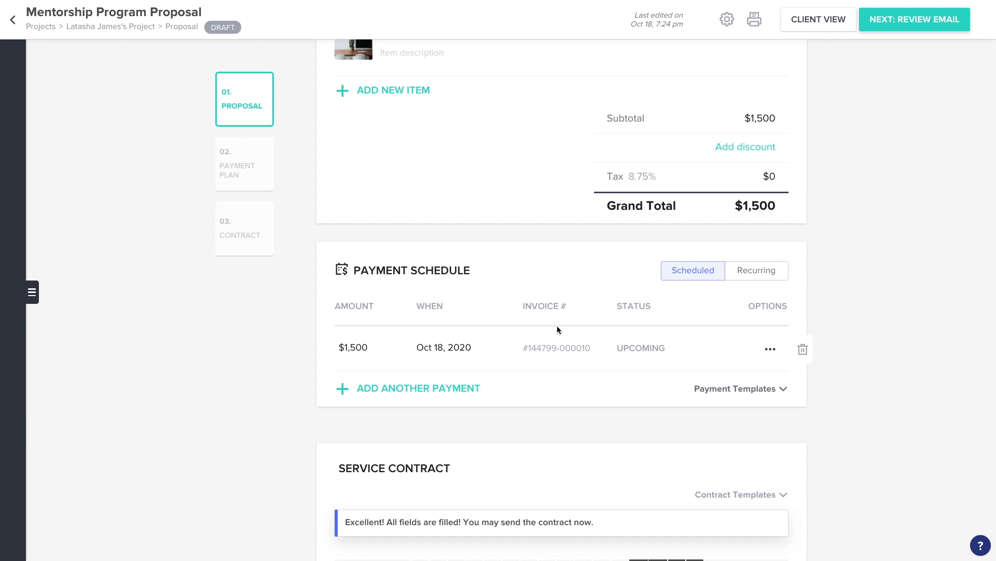
- Add another payment to the proposal's payment schedule and check its due date types and amount field
click(405, 395)
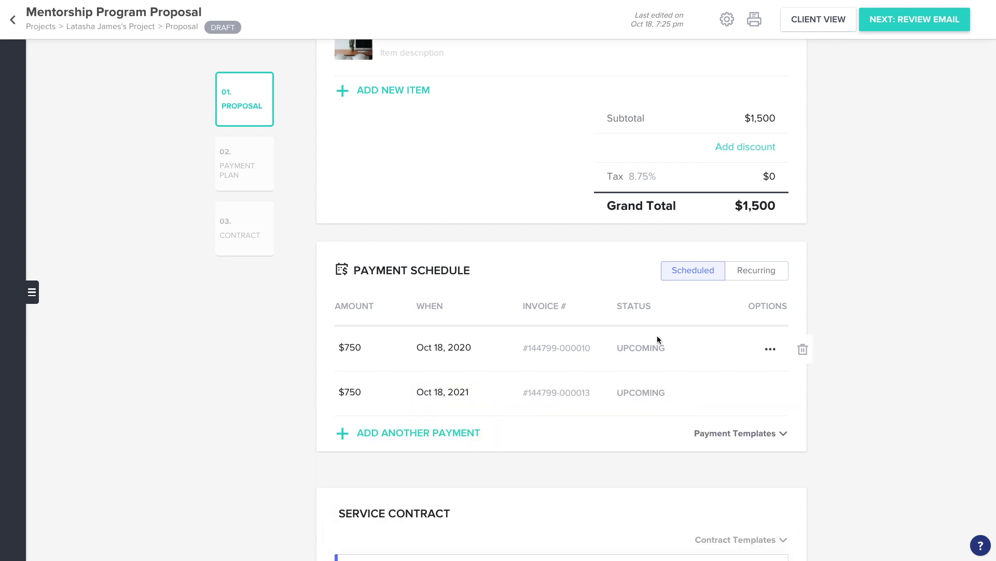
click(415, 391)
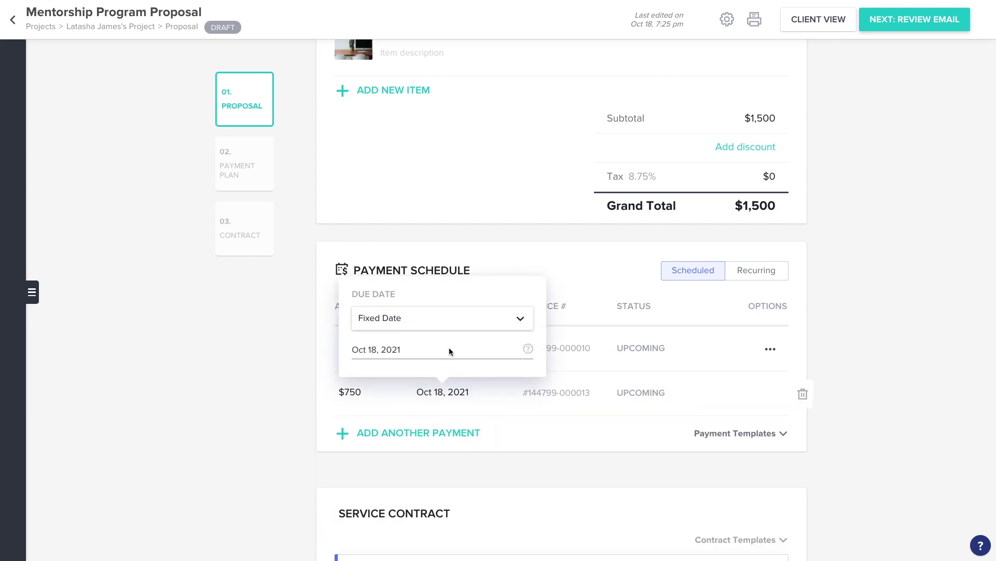
click(435, 320)
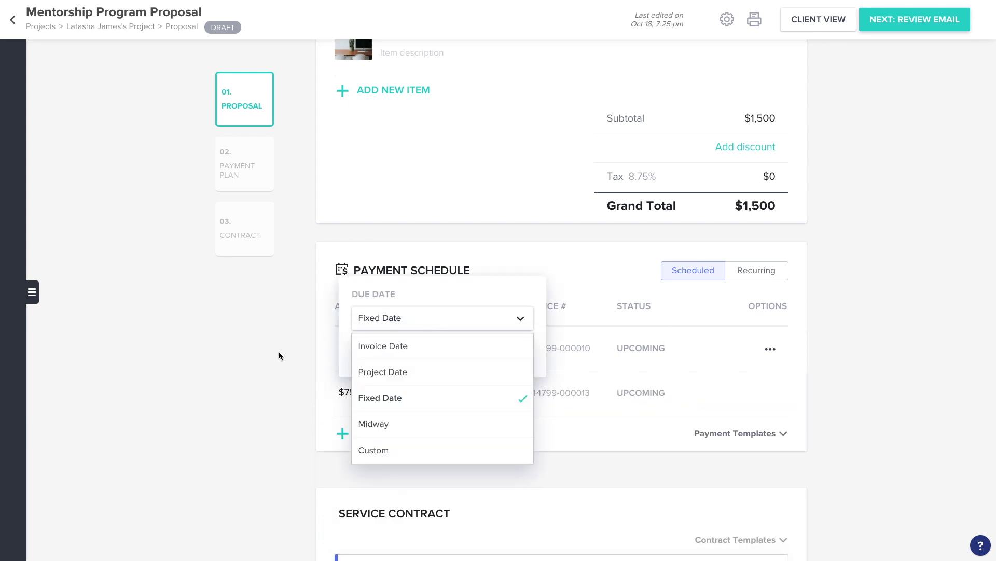
click(241, 384)
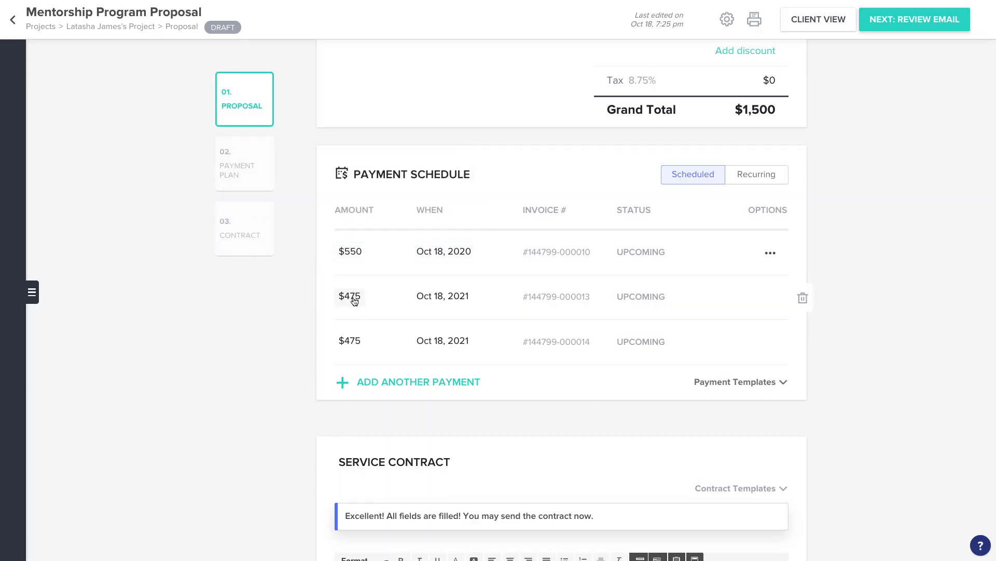
click(349, 296)
click(290, 223)
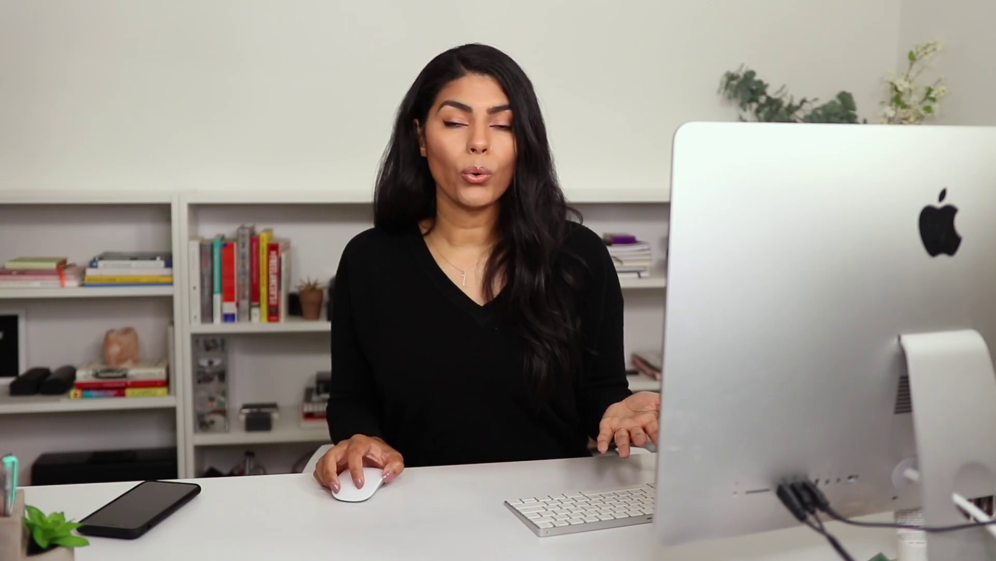